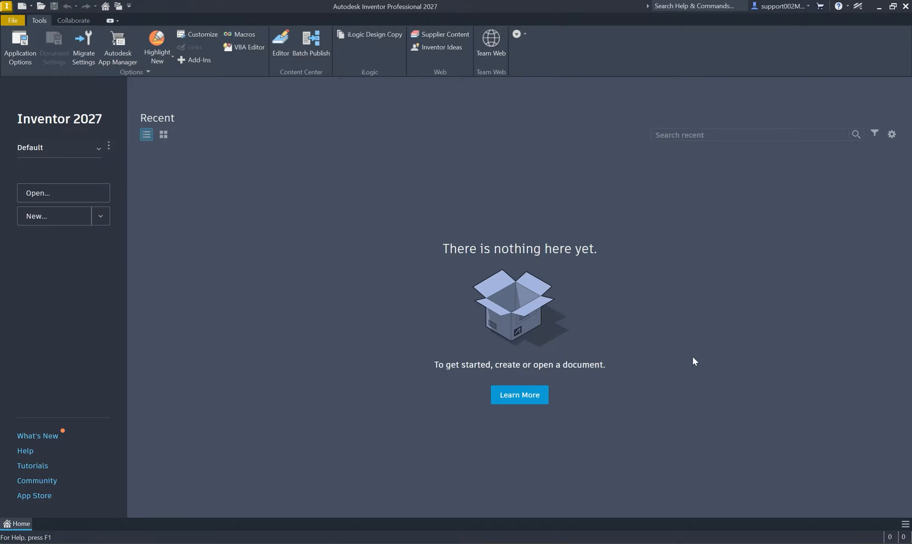
- Start a new single-user project from the project settings and name it SAMPLE PROJECT 1
{"action": "left_click", "coordinate": [117, 6]}
{"action": "left_click", "coordinate": [112, 154]}
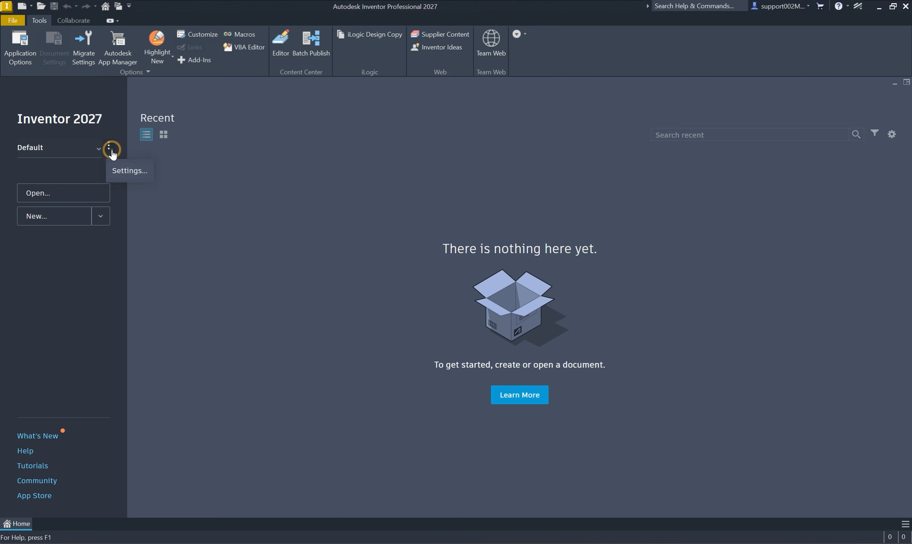
{"action": "left_click", "coordinate": [123, 170]}
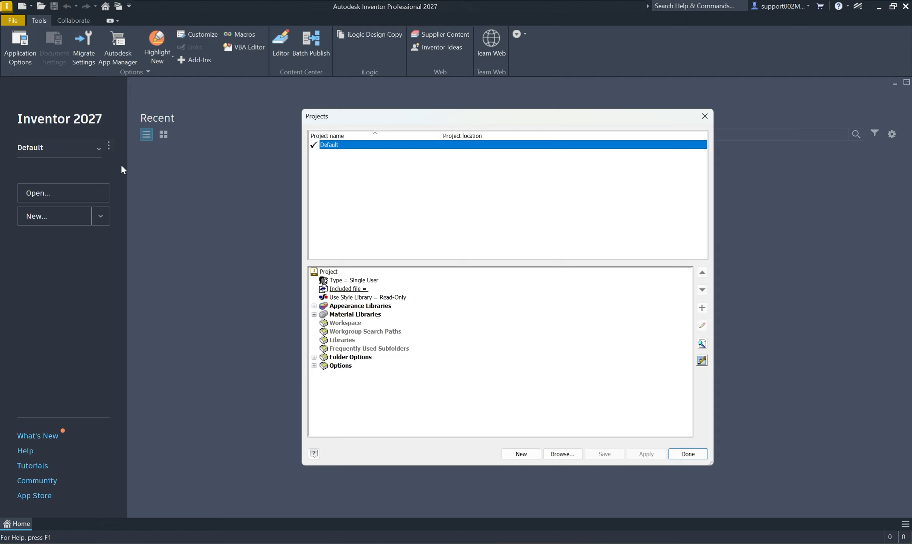
{"action": "left_click", "coordinate": [508, 456]}
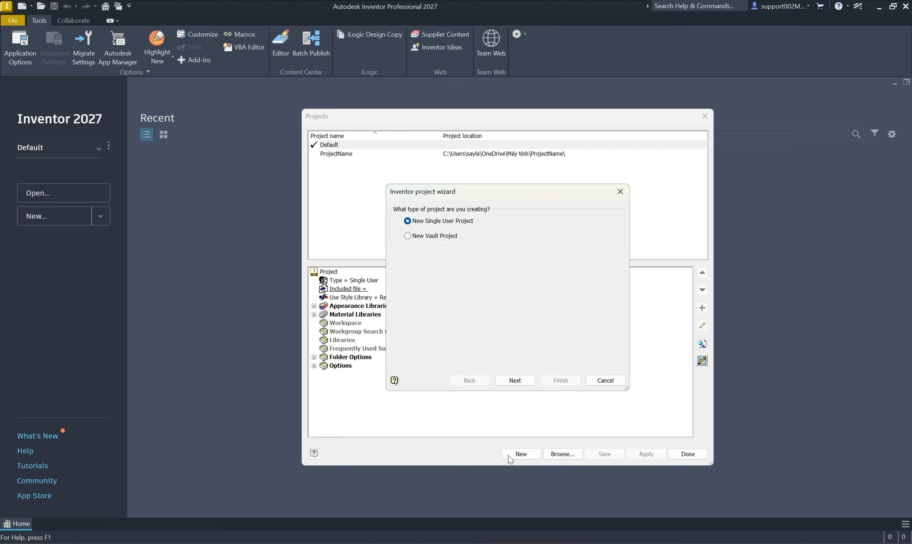
{"action": "left_click", "coordinate": [512, 381]}
{"action": "double_click", "coordinate": [476, 227]}
{"action": "type", "text": "SAMPLE "}
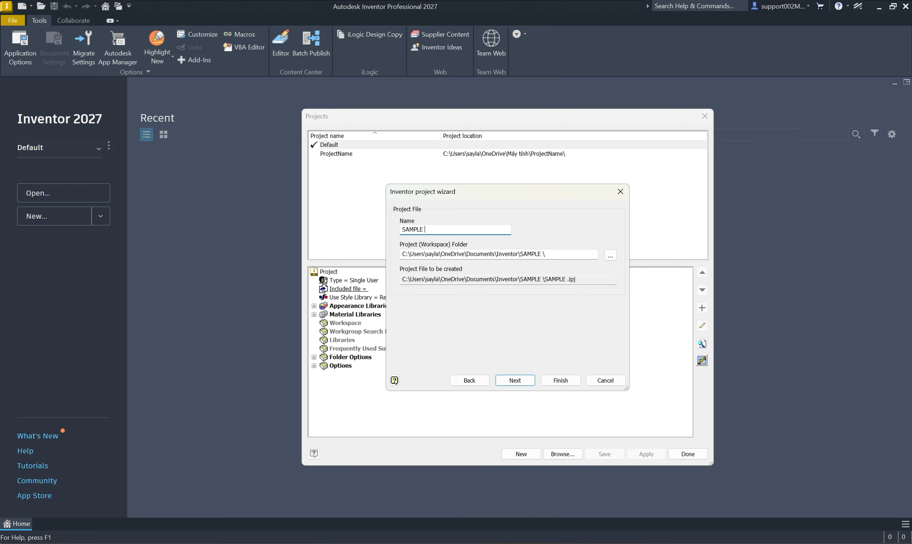
{"action": "type", "text": "PROJECT 1"}
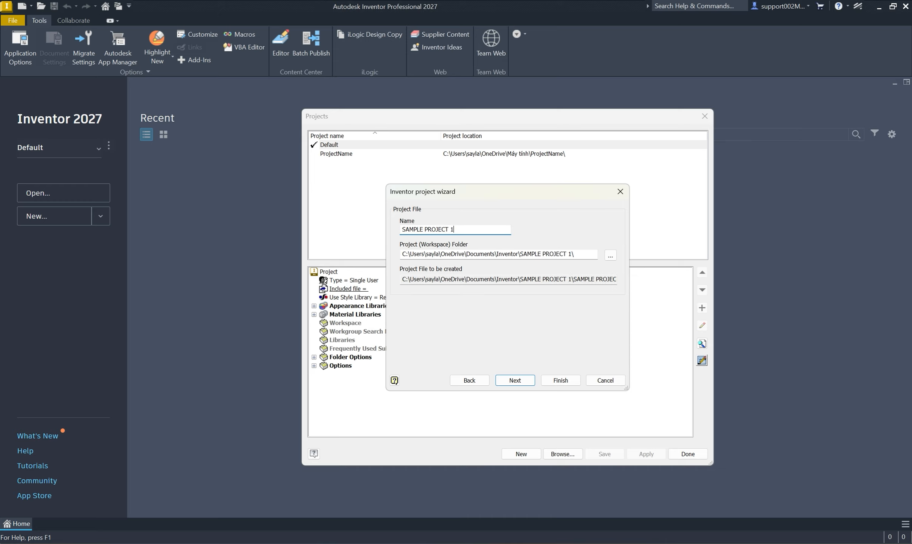
- Set the new project's folder to D:\INVENTOR\SAMPLE PROJECT 1 and finish creating the project without adding libraries
{"action": "left_click", "coordinate": [610, 255]}
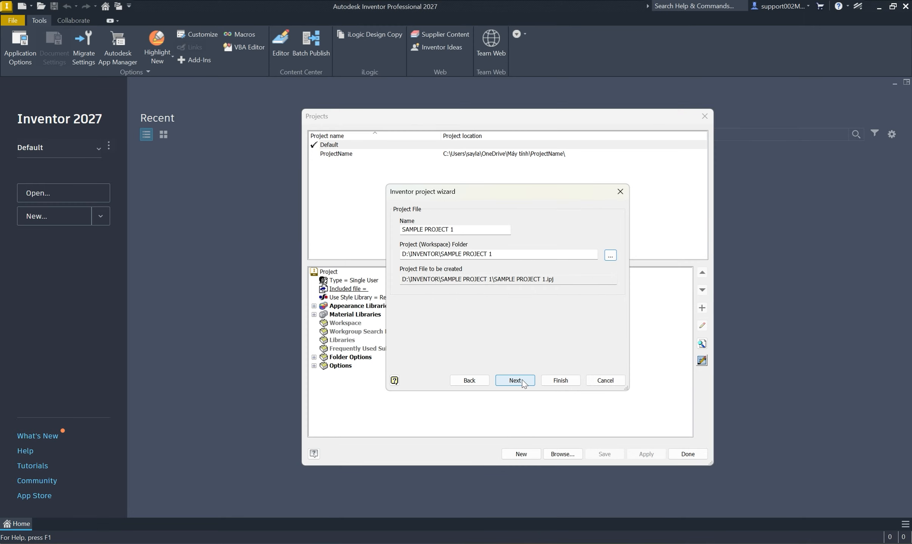
{"action": "left_click", "coordinate": [527, 381]}
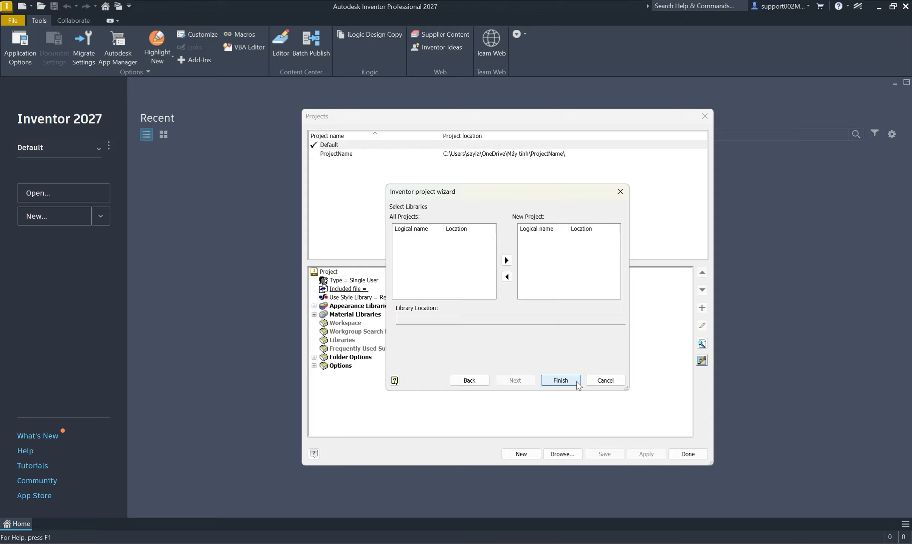
{"action": "left_click", "coordinate": [560, 381]}
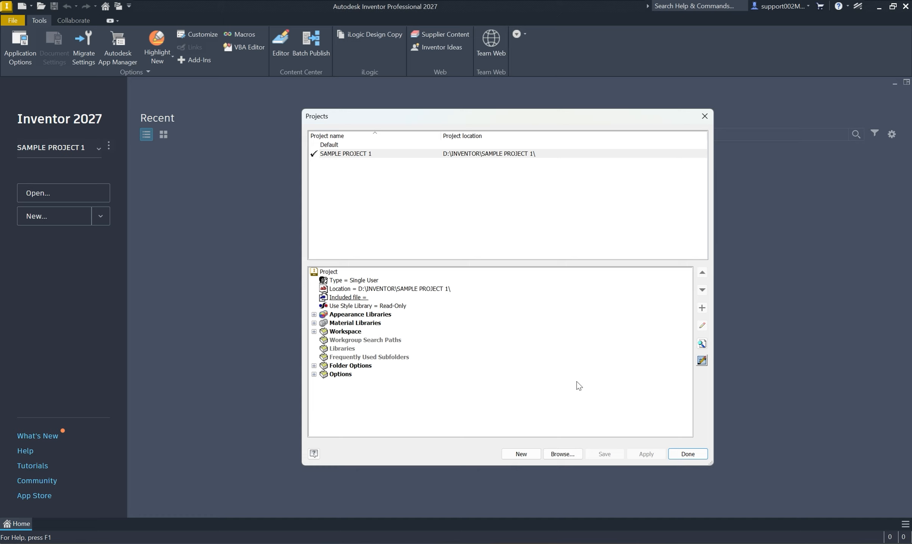
- Change the project's workspace path to the Workspace subfolder inside the SAMPLE PROJECT 1 folder
{"action": "right_click", "coordinate": [348, 331]}
{"action": "left_click", "coordinate": [331, 331]}
{"action": "left_click", "coordinate": [314, 332]}
{"action": "left_click", "coordinate": [355, 340]}
{"action": "right_click", "coordinate": [358, 339]}
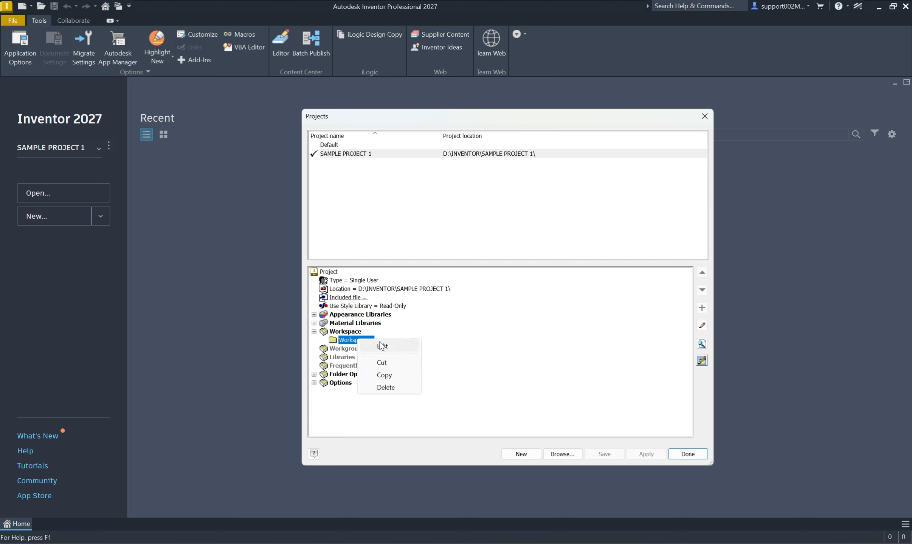
{"action": "left_click", "coordinate": [381, 346]}
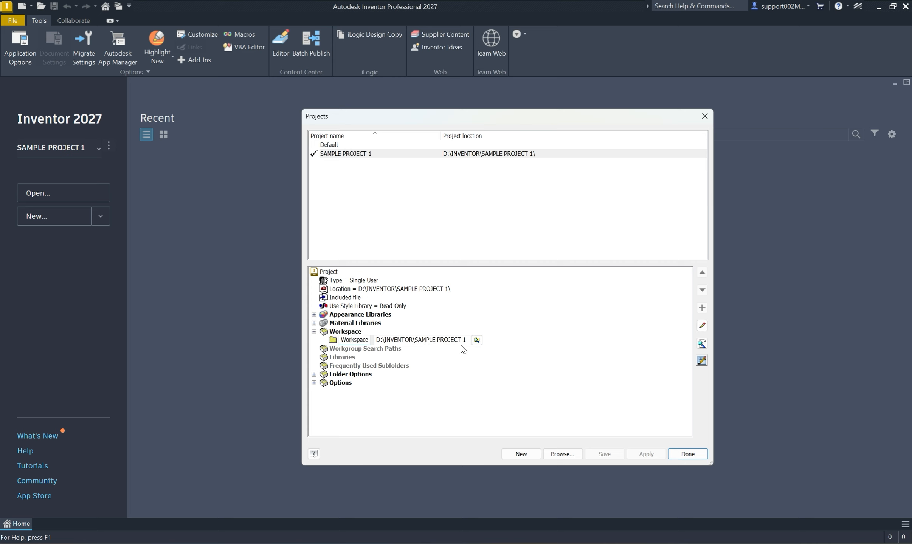
{"action": "left_click", "coordinate": [477, 340]}
{"action": "left_click", "coordinate": [520, 374]}
{"action": "left_click", "coordinate": [493, 360]}
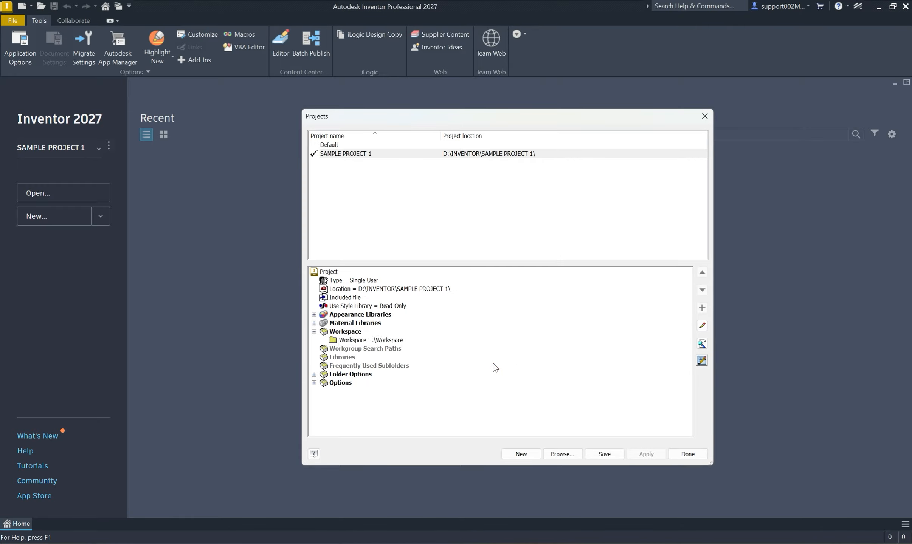
- Add all subfolders of the Workspace directory to the project's frequently used subfolders
{"action": "left_click", "coordinate": [336, 366]}
{"action": "right_click", "coordinate": [337, 367]}
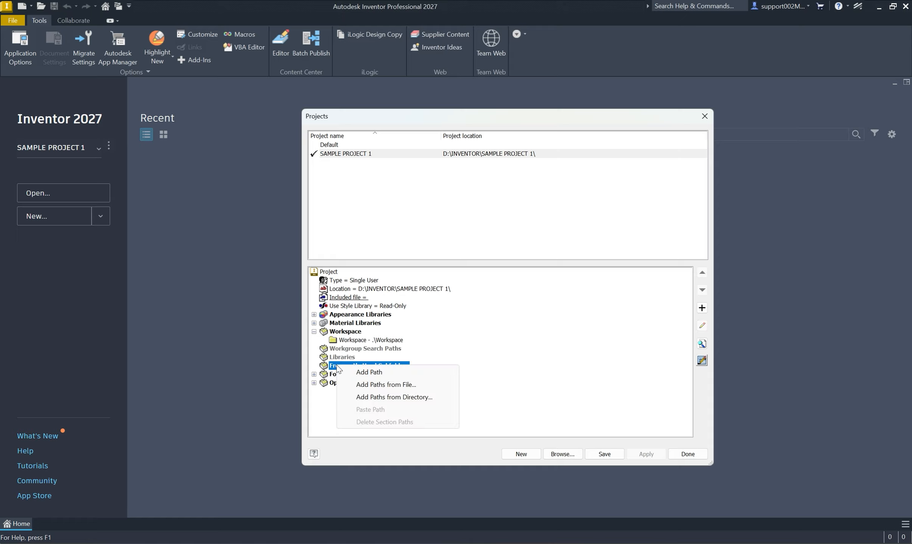
{"action": "left_click", "coordinate": [364, 398]}
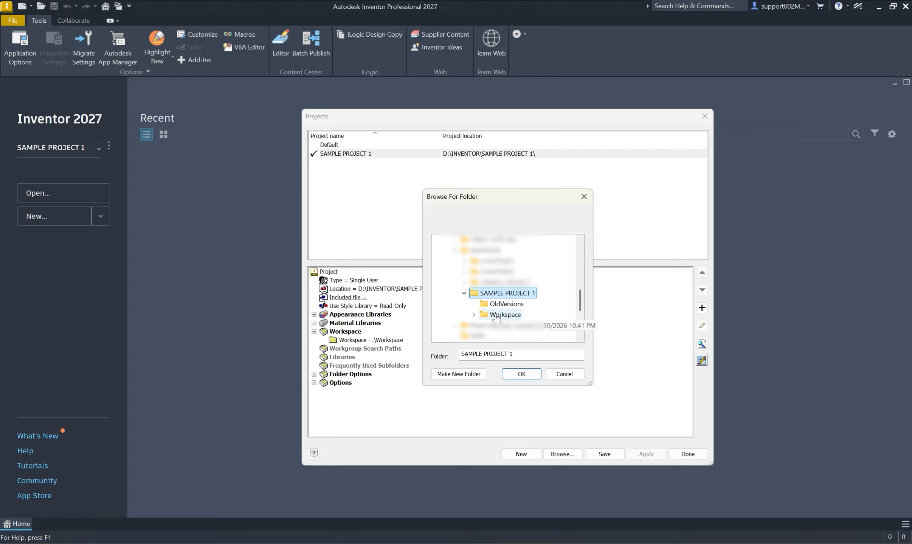
{"action": "double_click", "coordinate": [496, 316]}
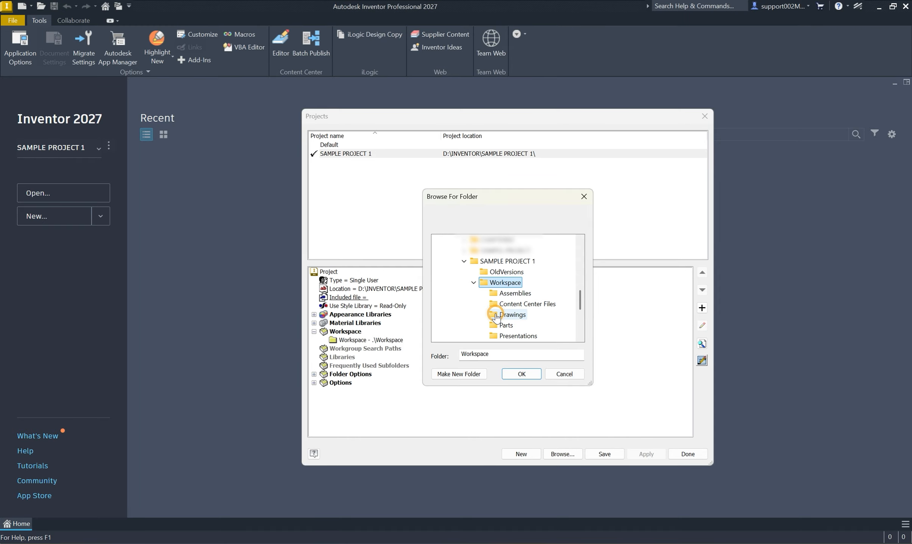
{"action": "left_click", "coordinate": [518, 372]}
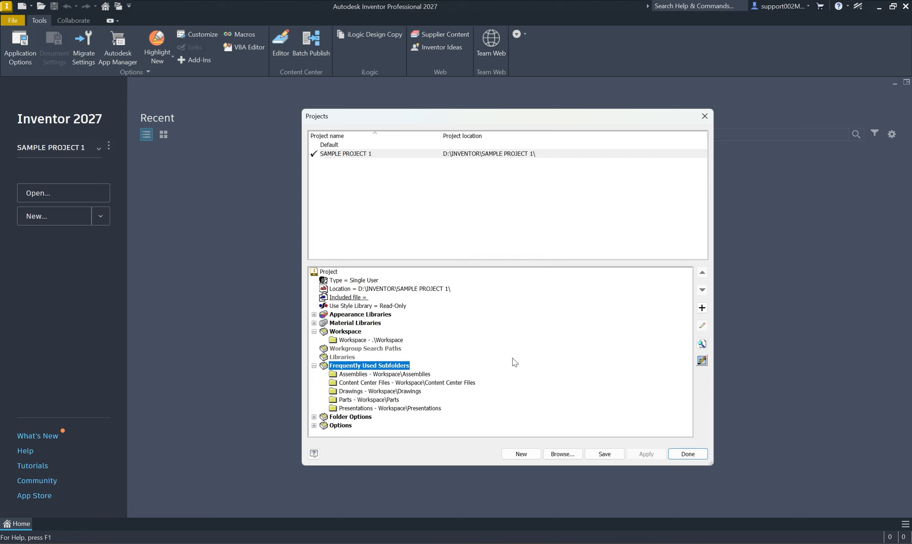
- Set the project's Templates folder option to the Metric folder within the Inventor 2027 en-US templates
{"action": "left_click", "coordinate": [314, 417]}
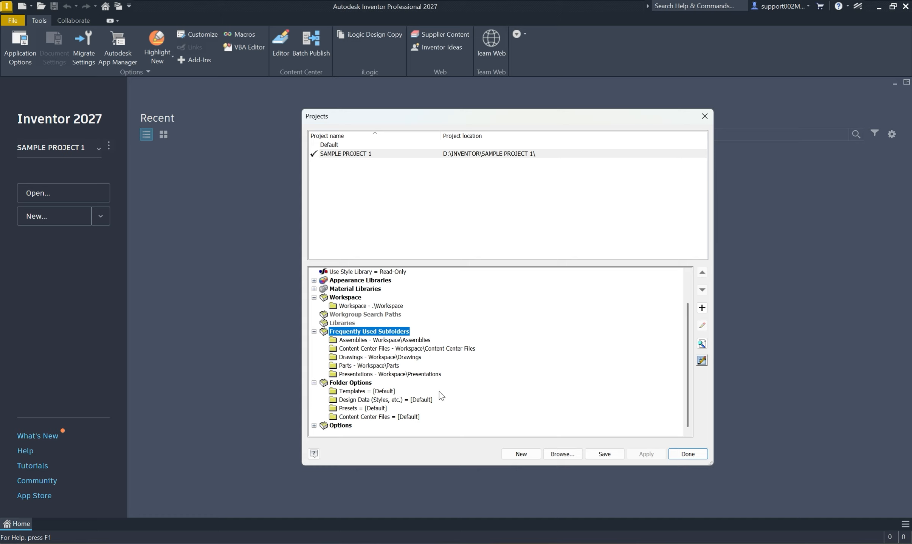
{"action": "mouse_move", "coordinate": [386, 394]}
{"action": "left_click", "coordinate": [385, 391]}
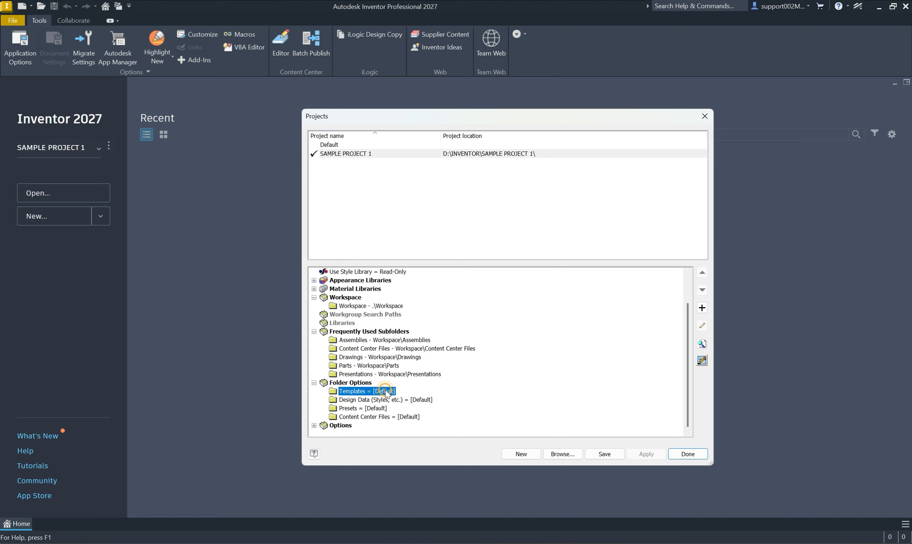
{"action": "right_click", "coordinate": [387, 391]}
{"action": "left_click", "coordinate": [402, 397]}
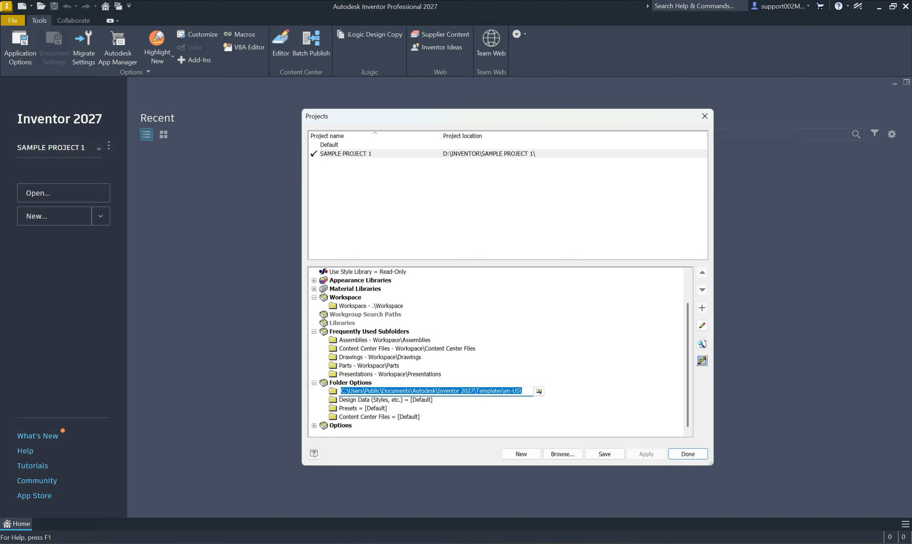
{"action": "left_click", "coordinate": [538, 391]}
{"action": "left_click", "coordinate": [546, 314]}
{"action": "left_click", "coordinate": [526, 374]}
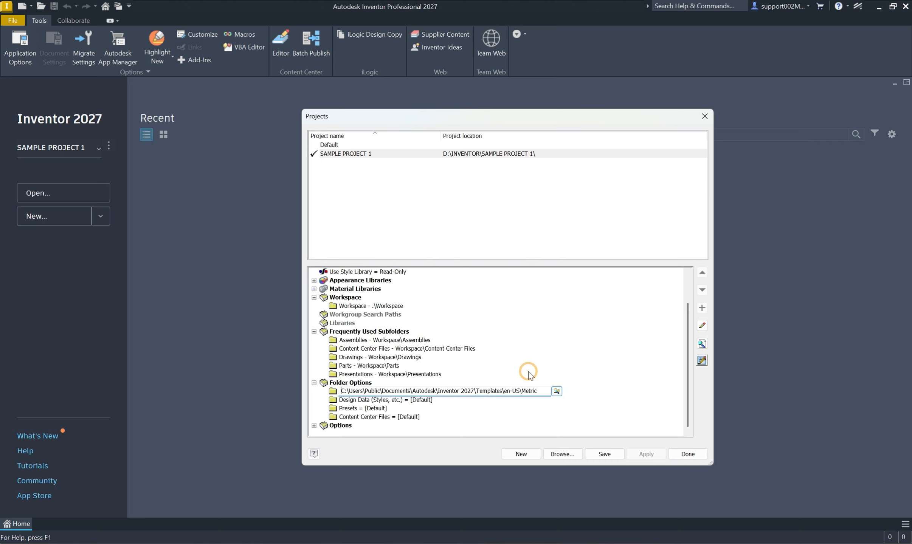
{"action": "left_click", "coordinate": [570, 405]}
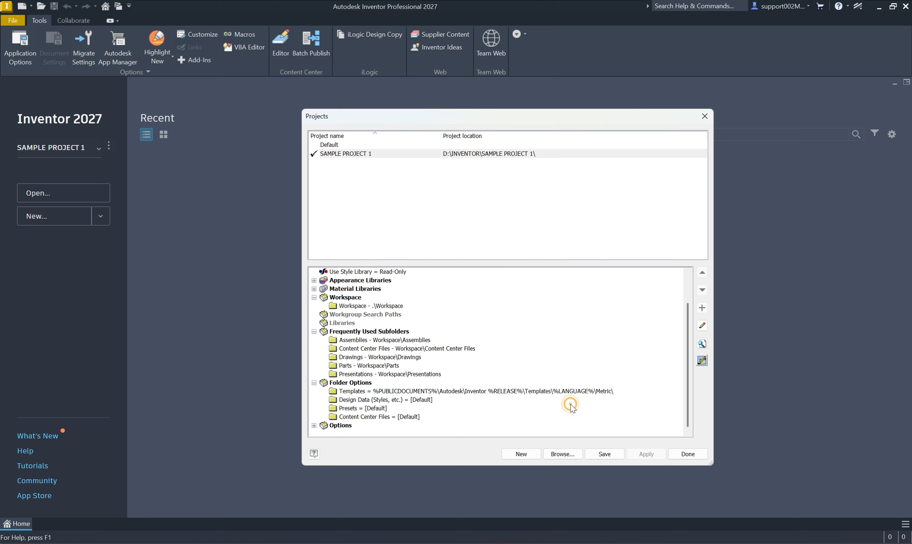
- Set the Content Center Files folder option to D:\INVENTOR\SAMPLE PROJECT 1\Workspace\Content Center Files, then save and close the project settings
{"action": "left_click", "coordinate": [395, 417]}
{"action": "right_click", "coordinate": [396, 417]}
{"action": "left_click", "coordinate": [442, 424]}
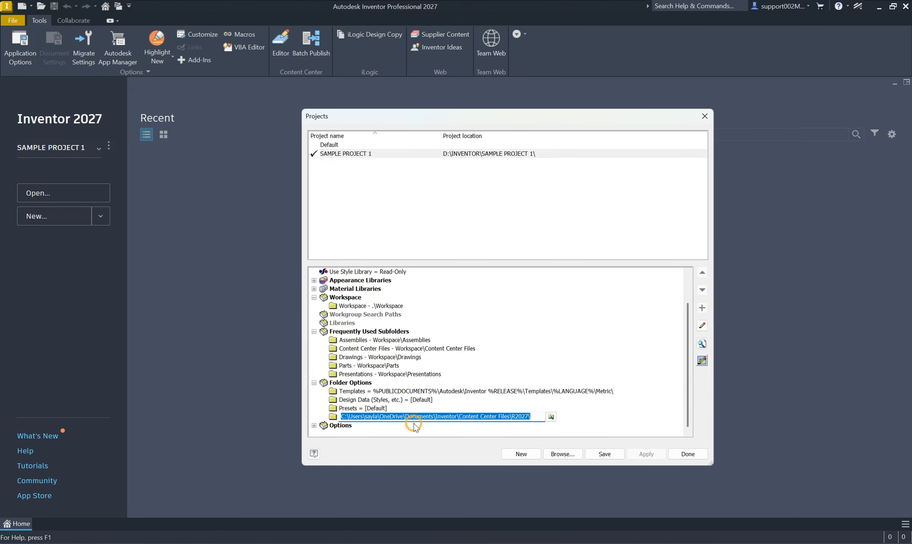
{"action": "left_click", "coordinate": [550, 417]}
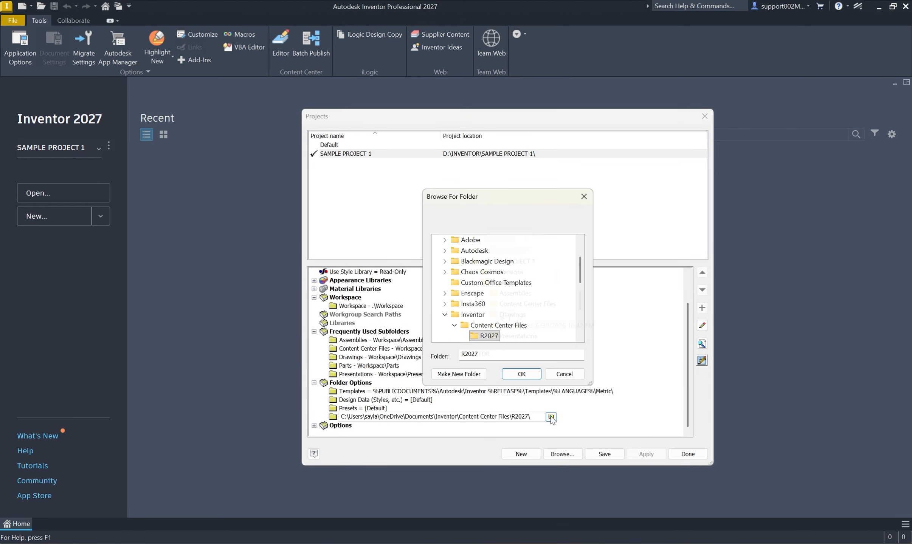
{"action": "scroll", "coordinate": [522, 303], "scroll_direction": "down", "scroll_amount": 5}
{"action": "left_click", "coordinate": [522, 302]}
{"action": "left_click", "coordinate": [521, 374]}
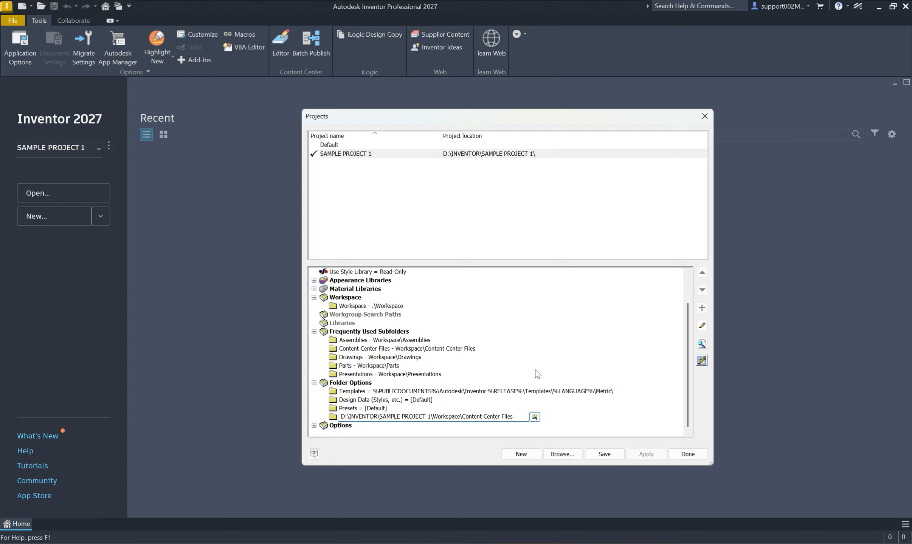
{"action": "left_click", "coordinate": [586, 417]}
{"action": "left_click", "coordinate": [605, 455]}
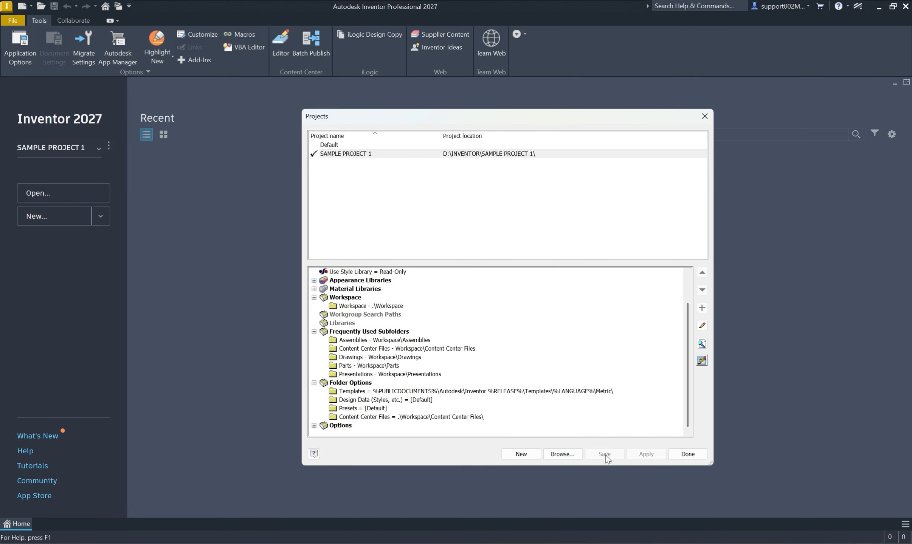
{"action": "left_click", "coordinate": [679, 459]}
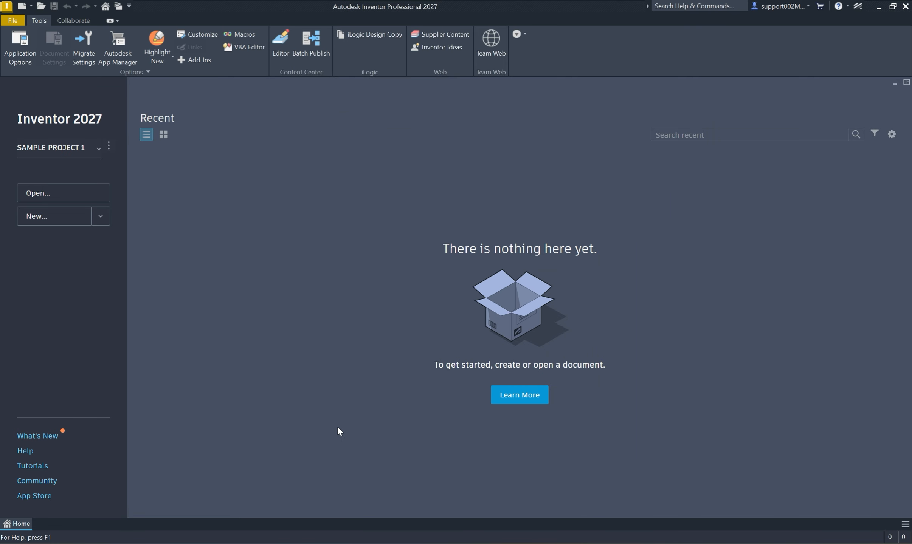
- Show the document types available for creating a new file
{"action": "left_click", "coordinate": [101, 216]}
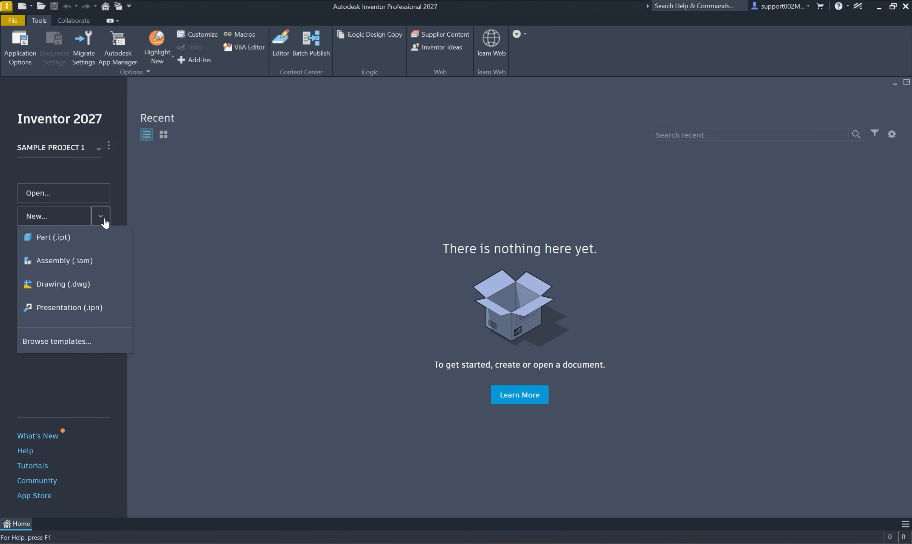